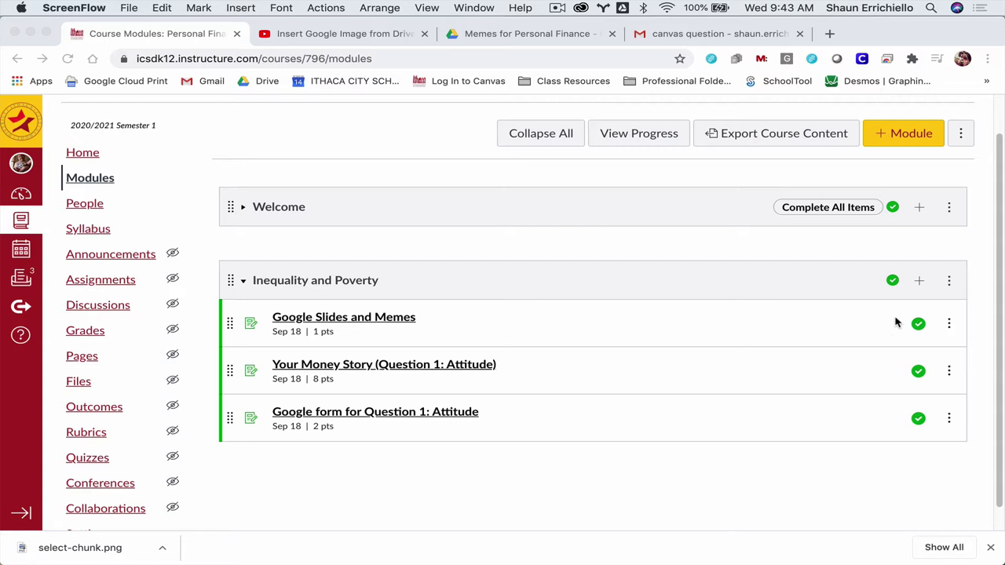
Add Welcome as the Inequality and Poverty module's prerequisite, save, and let students continue.
left_click(951, 286)
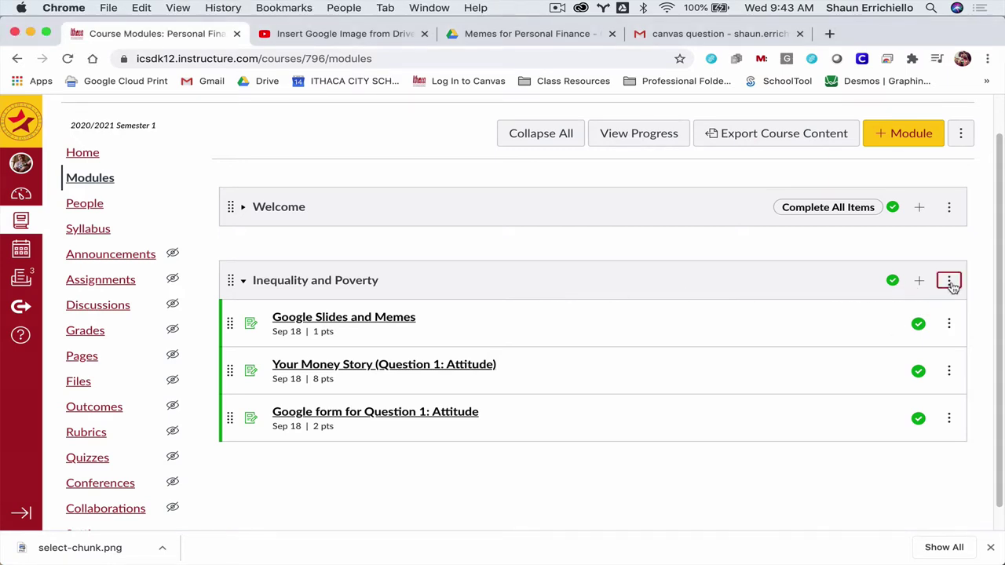
left_click(951, 286)
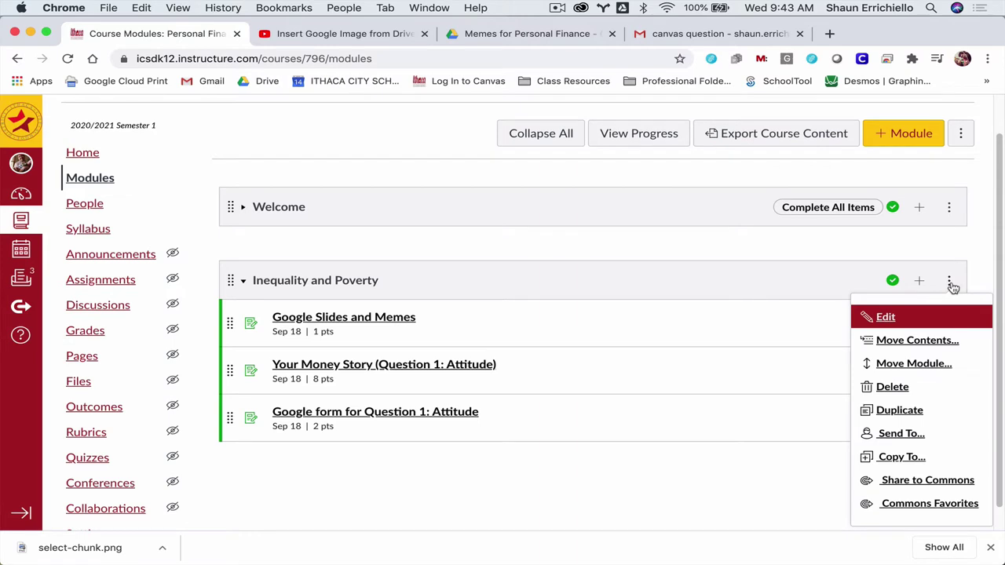
left_click(891, 318)
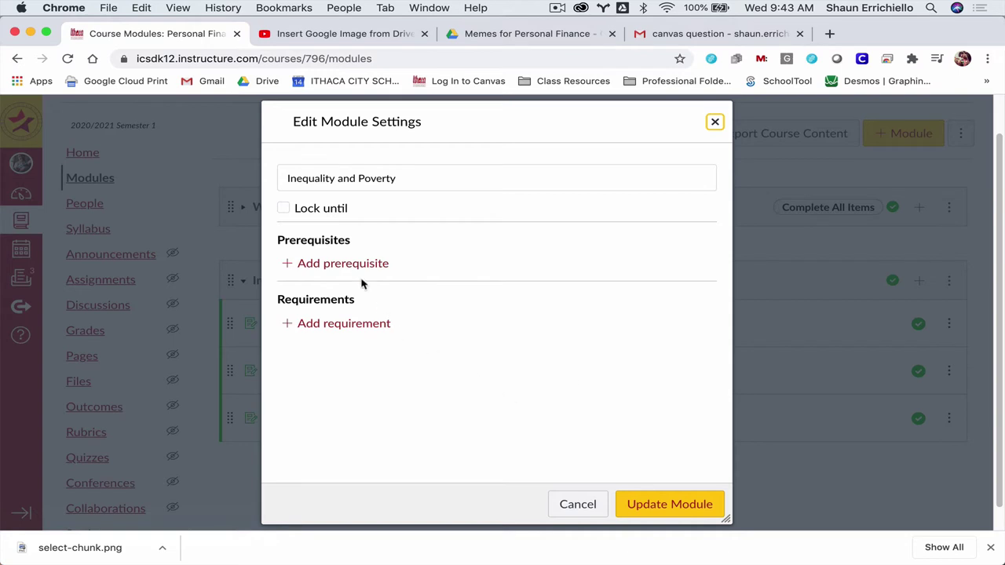
left_click(313, 265)
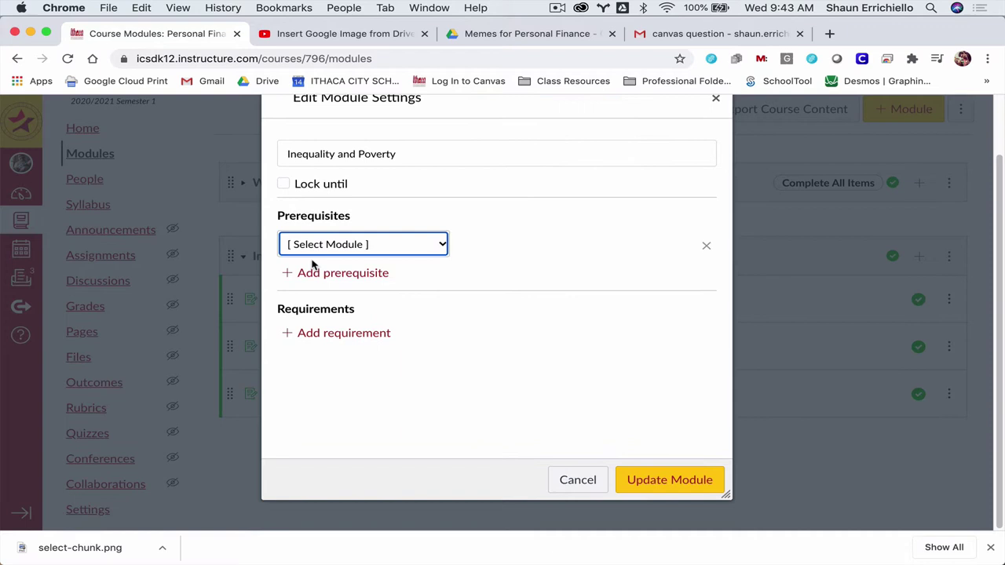
left_click(427, 246)
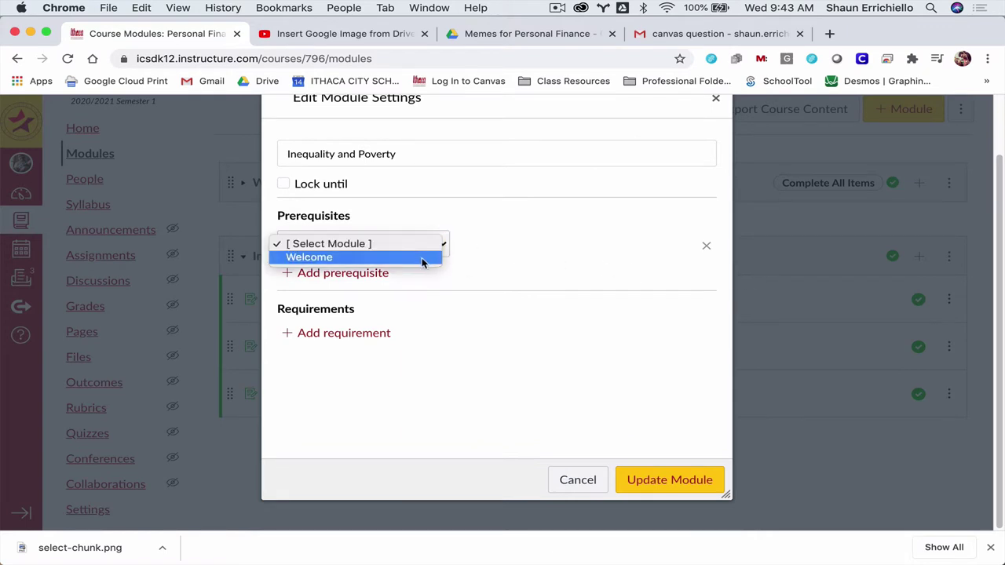
left_click(371, 259)
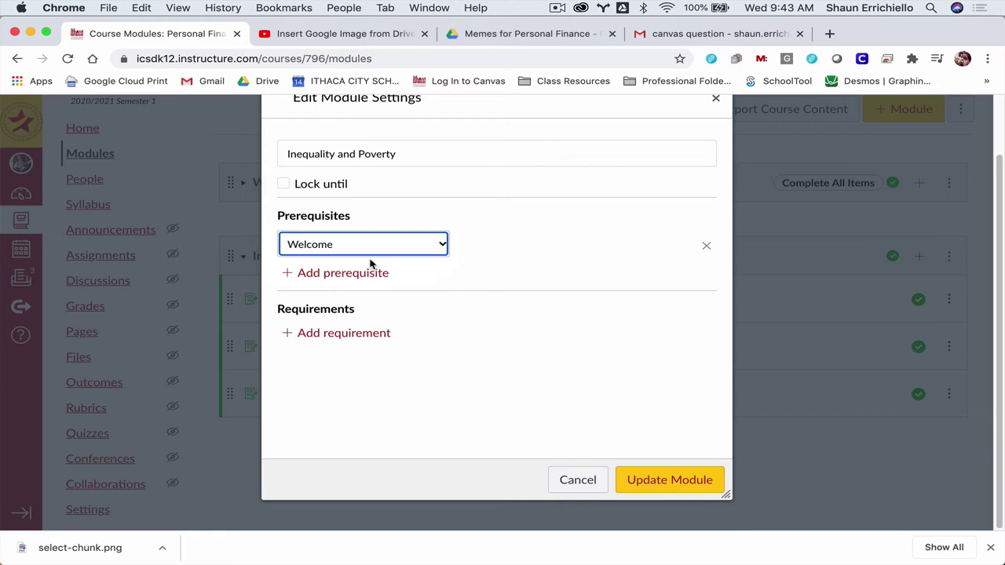
left_click(683, 479)
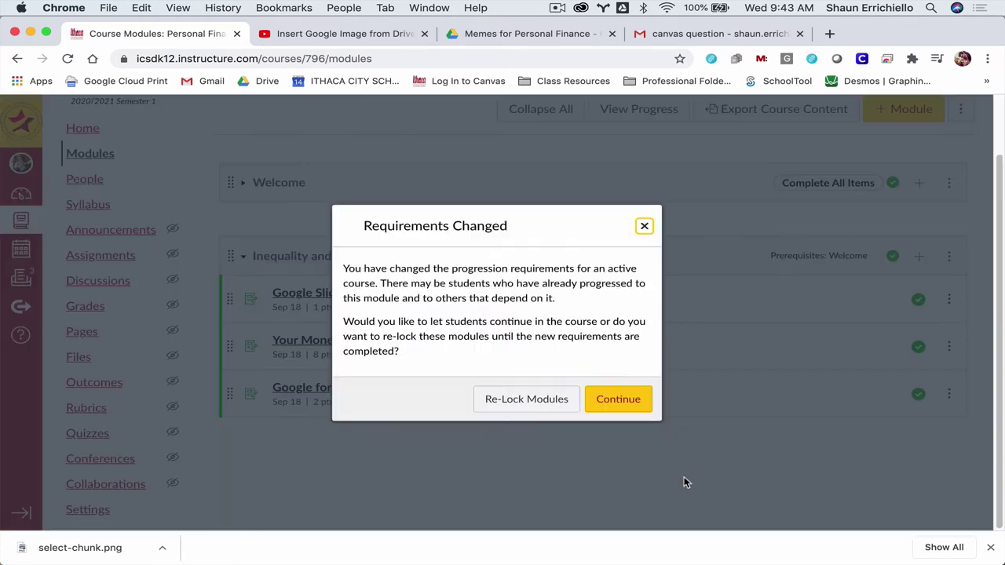
left_click(606, 399)
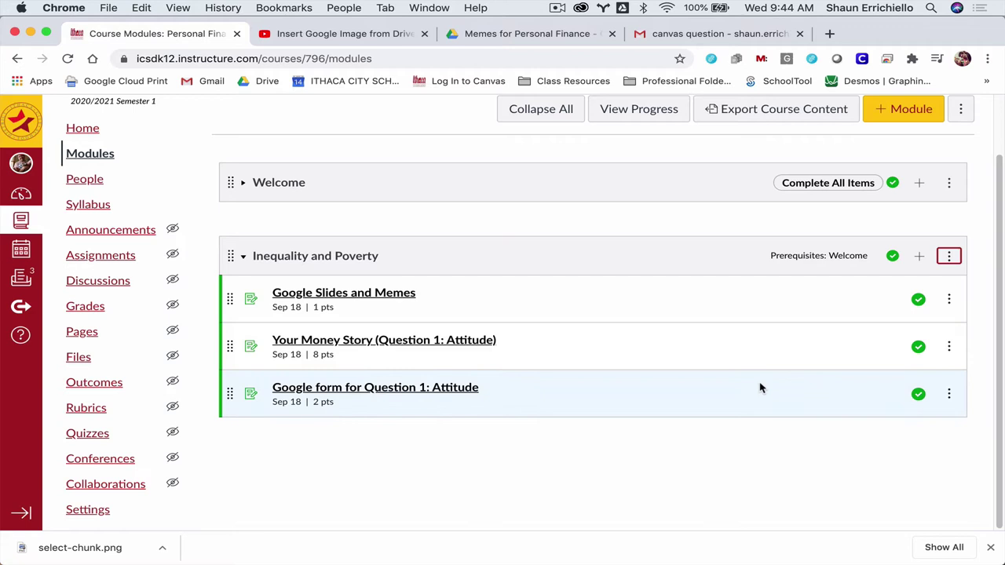
Add a Google Slides and Memes completion requirement to Inequality and Poverty, enforced in sequential order.
left_click(242, 183)
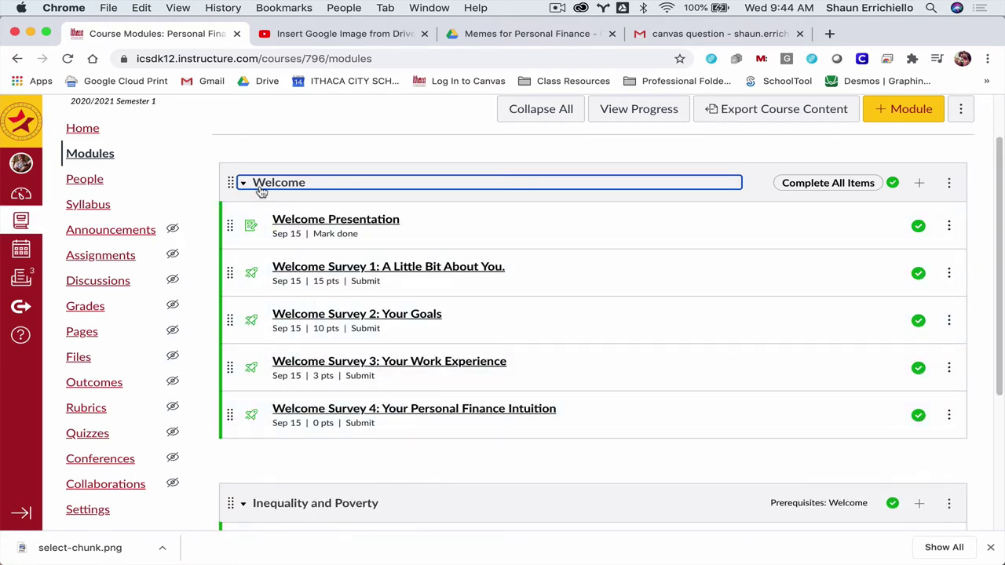
left_click(245, 184)
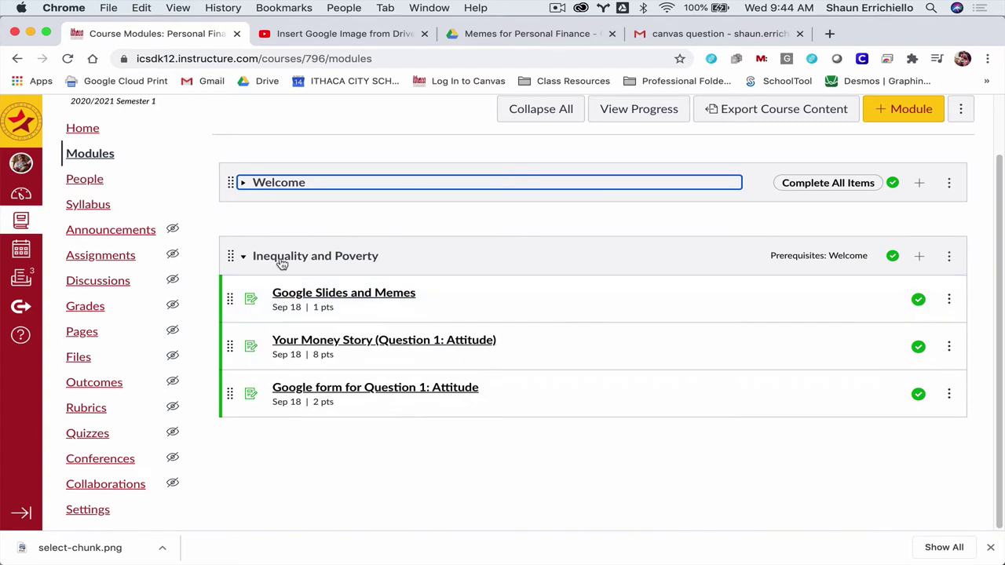
left_click(949, 257)
left_click(886, 293)
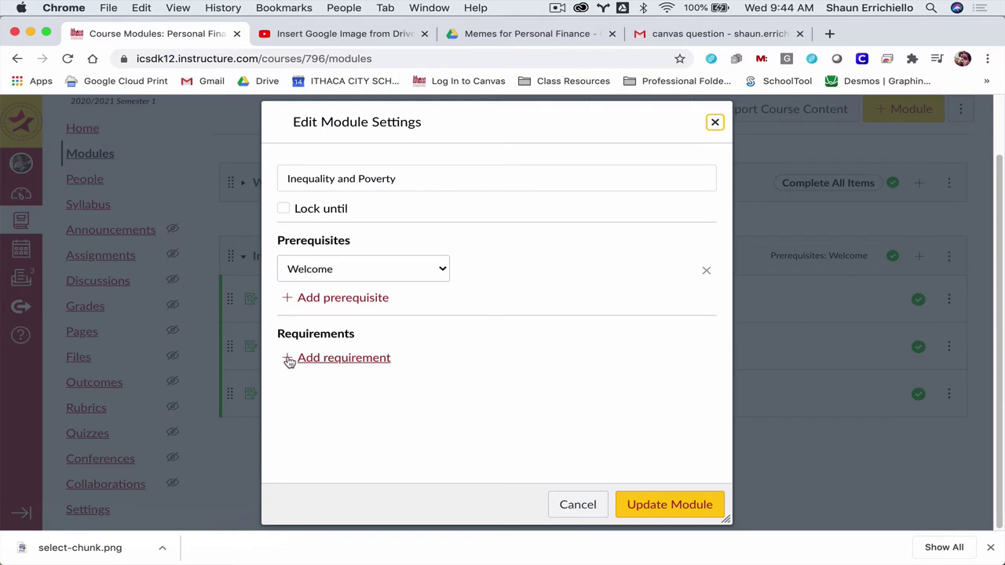
left_click(354, 358)
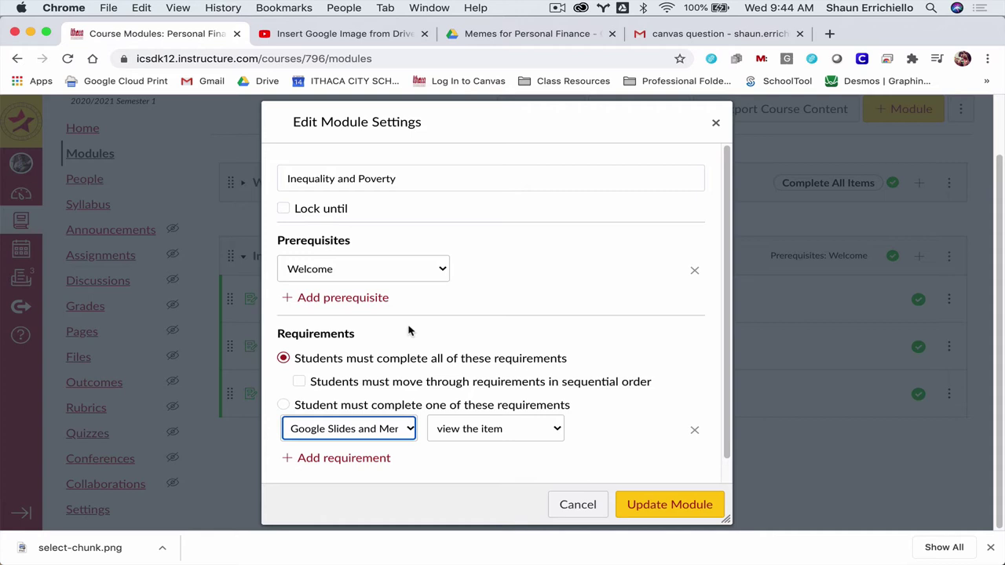
scroll(408, 332, "down", 1)
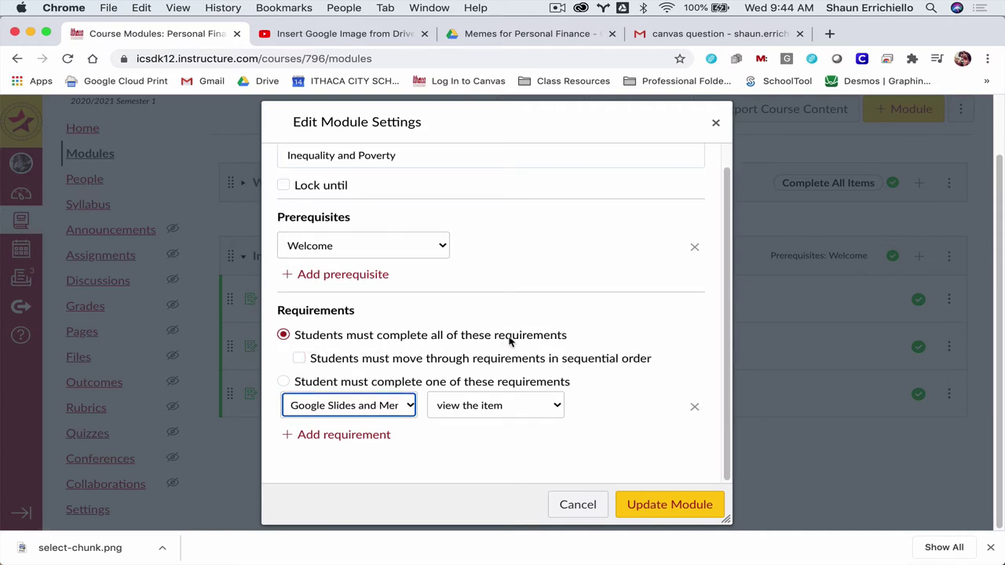
left_click(351, 361)
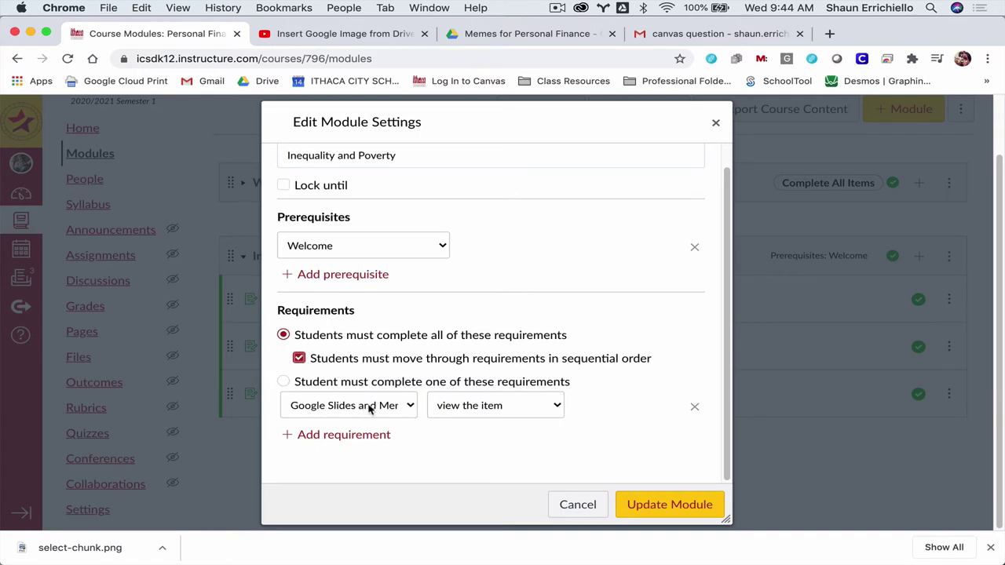
left_click(322, 409)
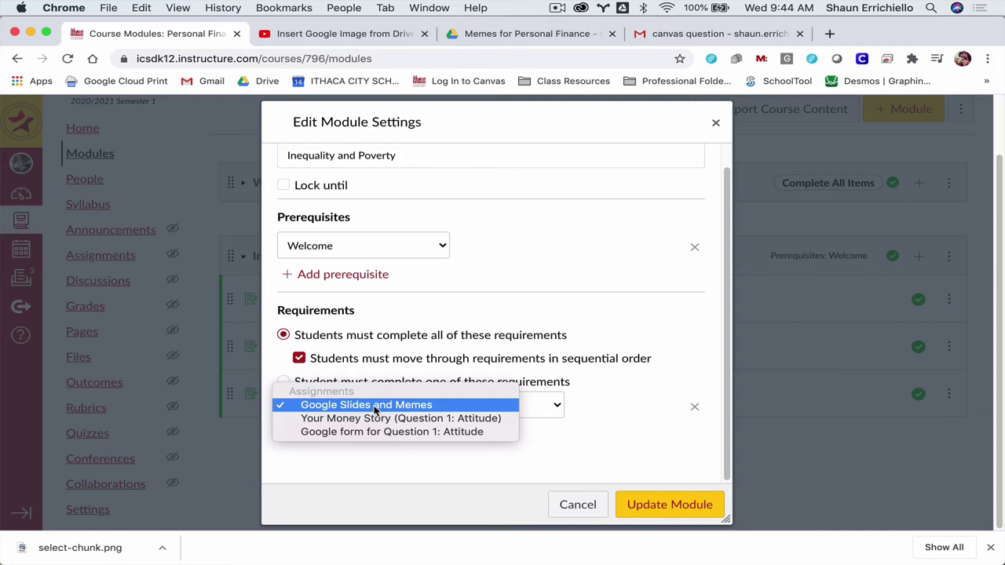
Set the Google Slides and Memes requirement to 'mark as done'.
left_click(500, 406)
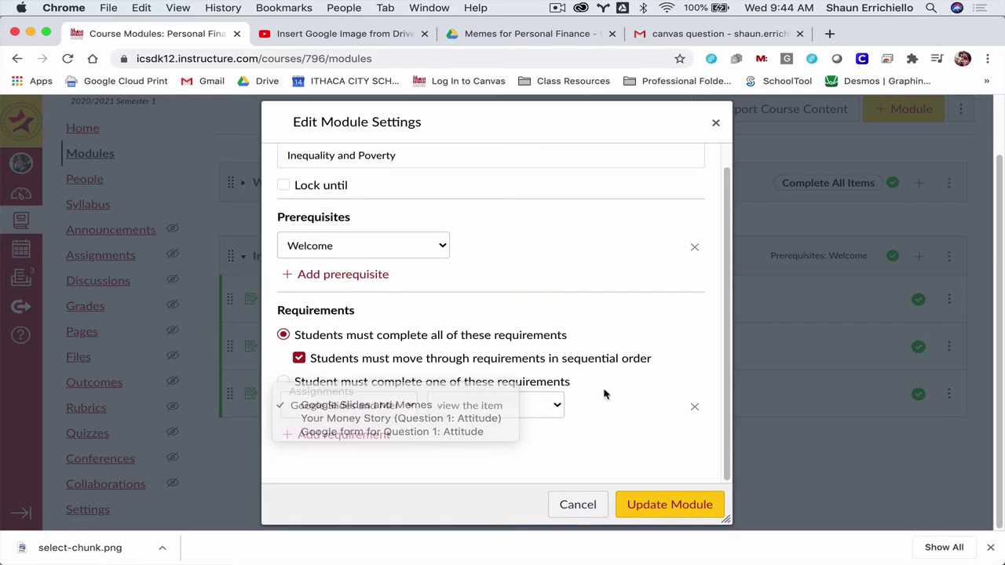
left_click(527, 409)
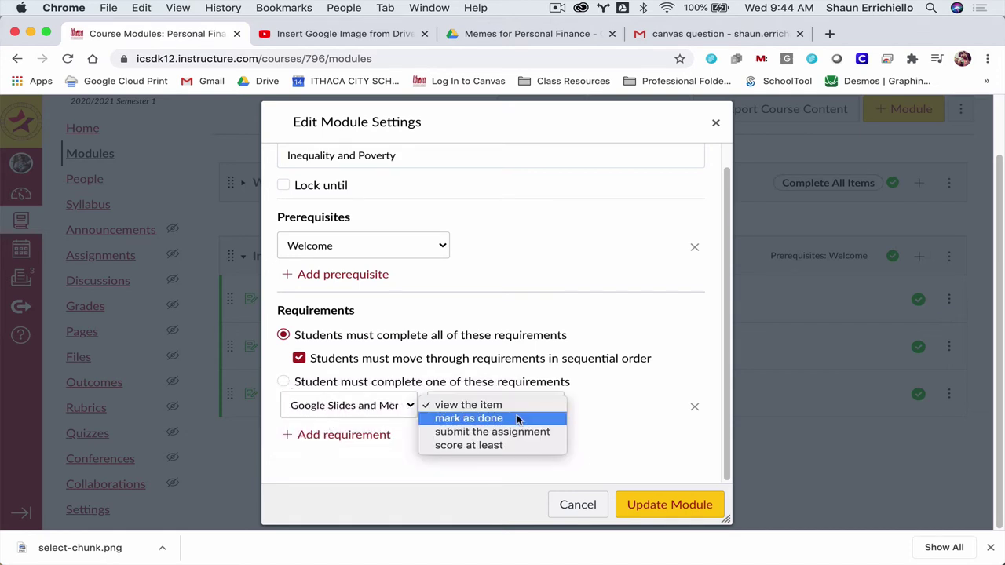
left_click(518, 418)
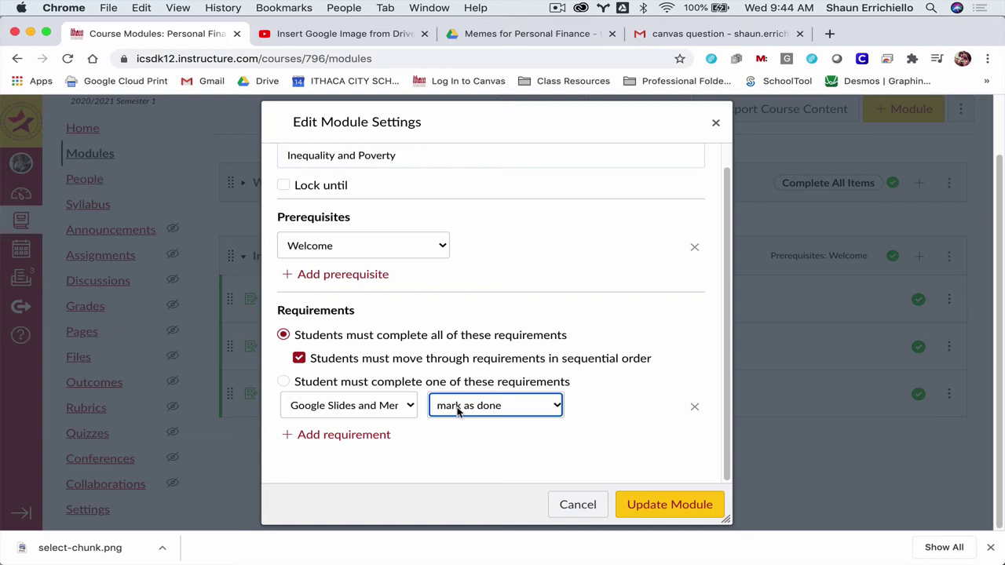
Add a second requirement to submit the Your Money Story (Question 1: Attitude) assignment.
left_click(384, 436)
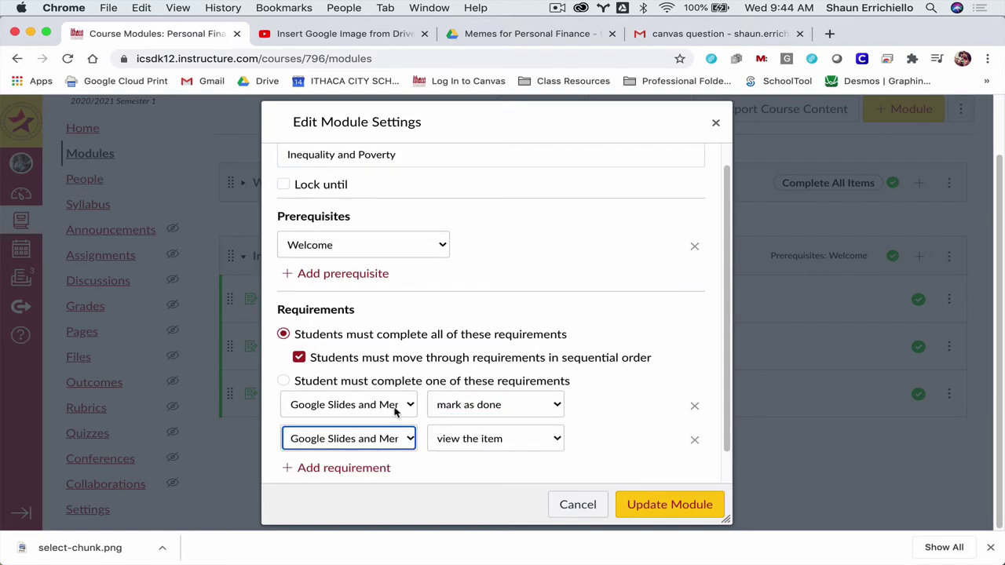
scroll(395, 410, "down", 1)
left_click(398, 412)
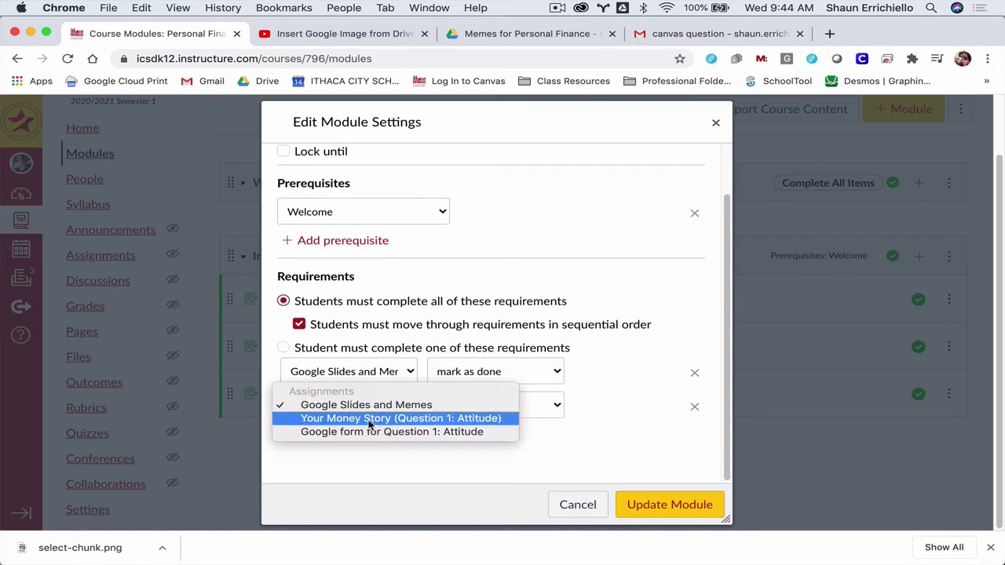
left_click(369, 421)
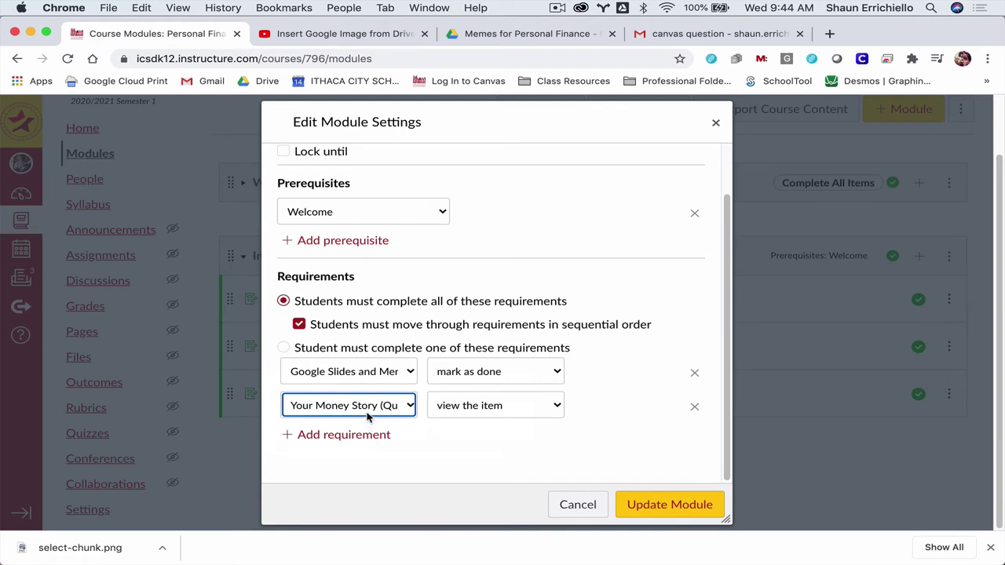
left_click(489, 407)
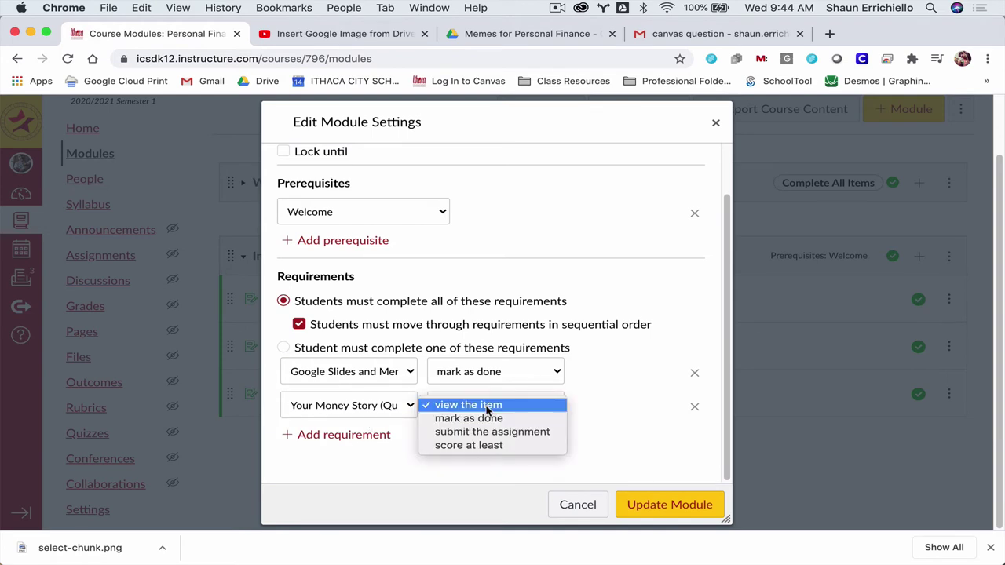
left_click(490, 432)
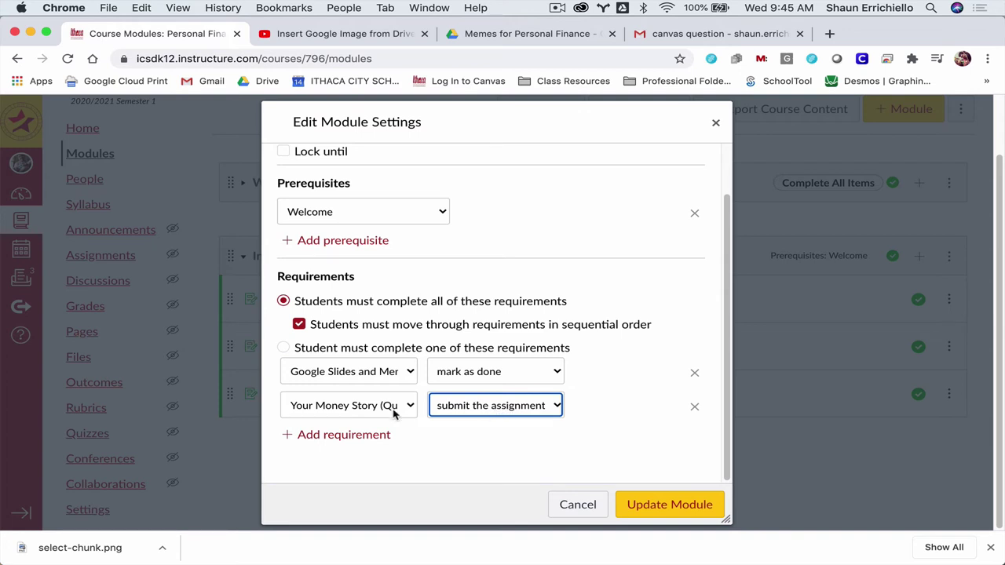
Add a 'mark as done' requirement for the Question 1: Attitude Google form, update the module, and re-lock modules.
left_click(343, 435)
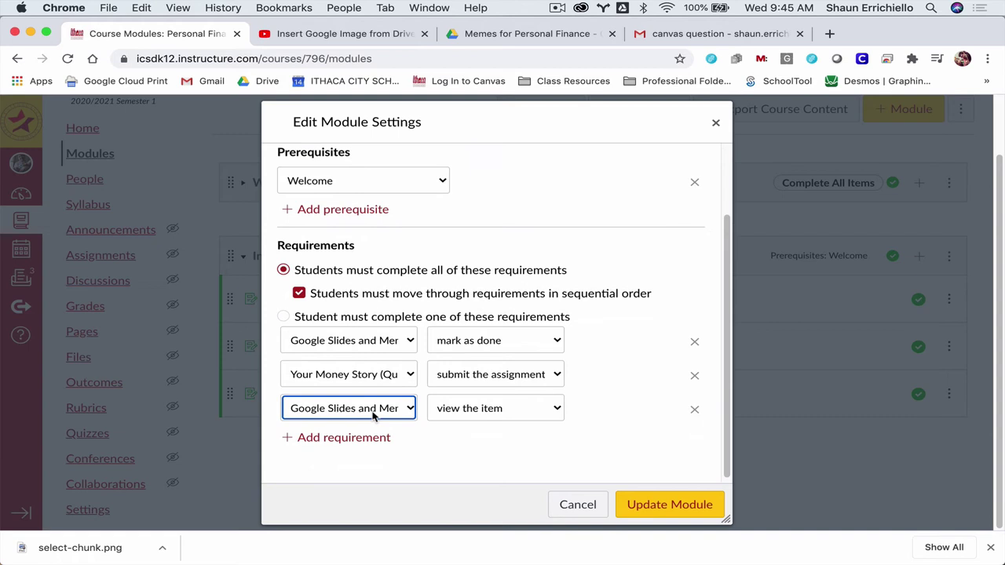
left_click(374, 410)
left_click(369, 436)
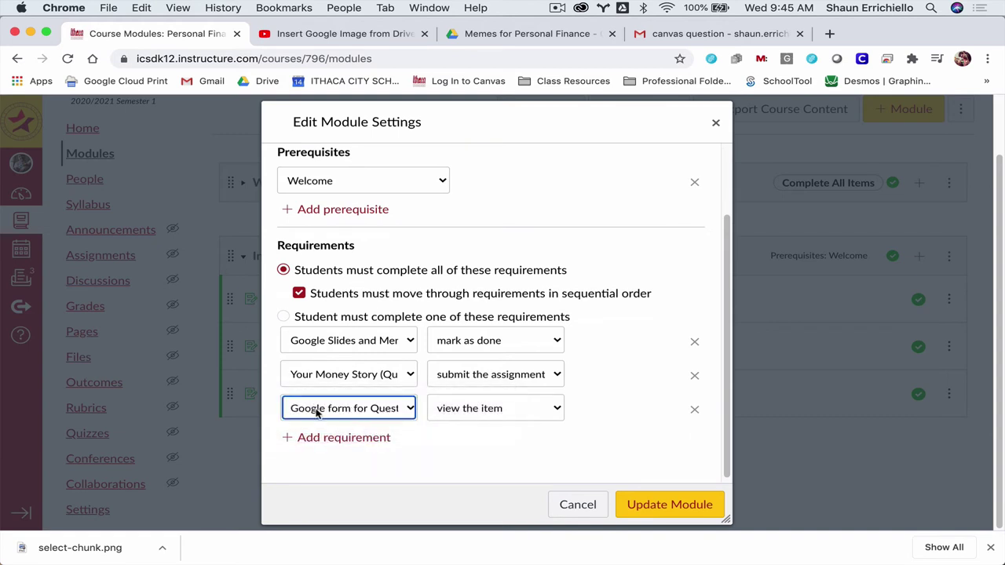
left_click(452, 410)
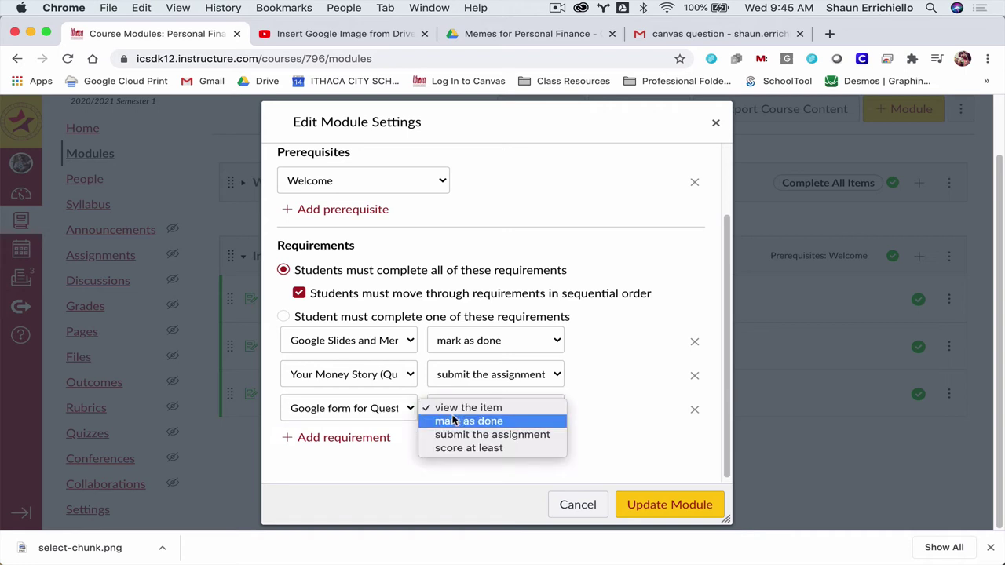
left_click(454, 421)
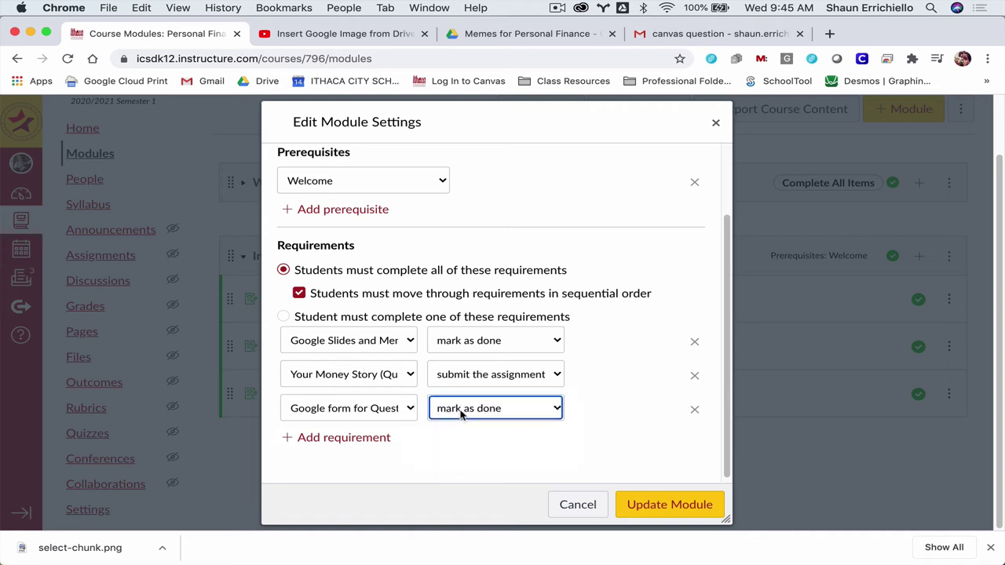
left_click(461, 412)
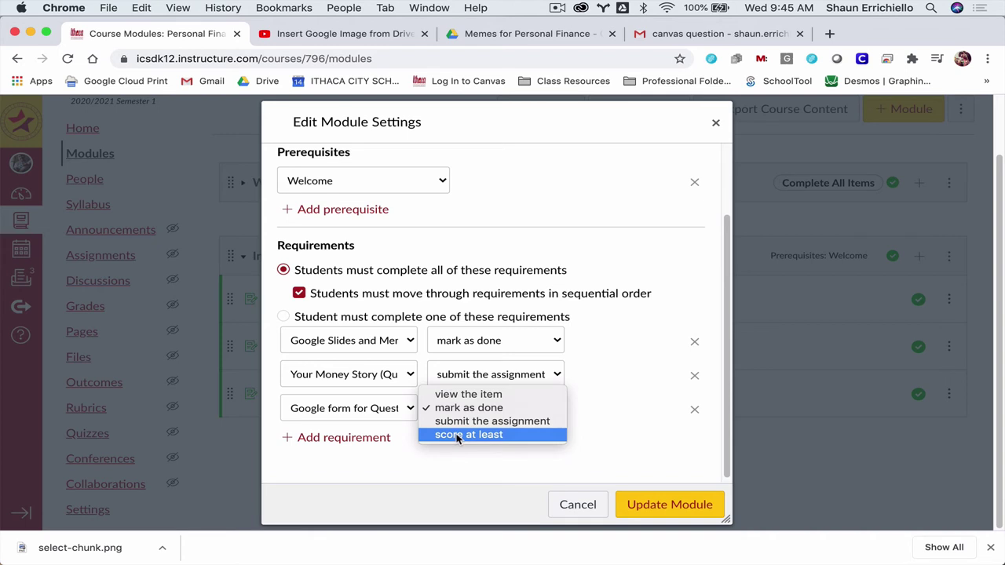
left_click(423, 455)
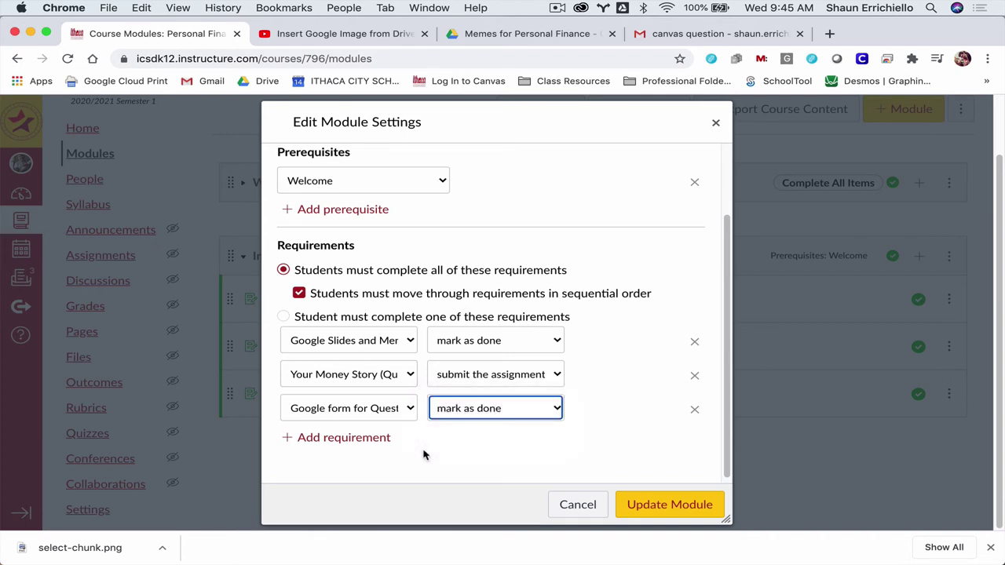
left_click(638, 497)
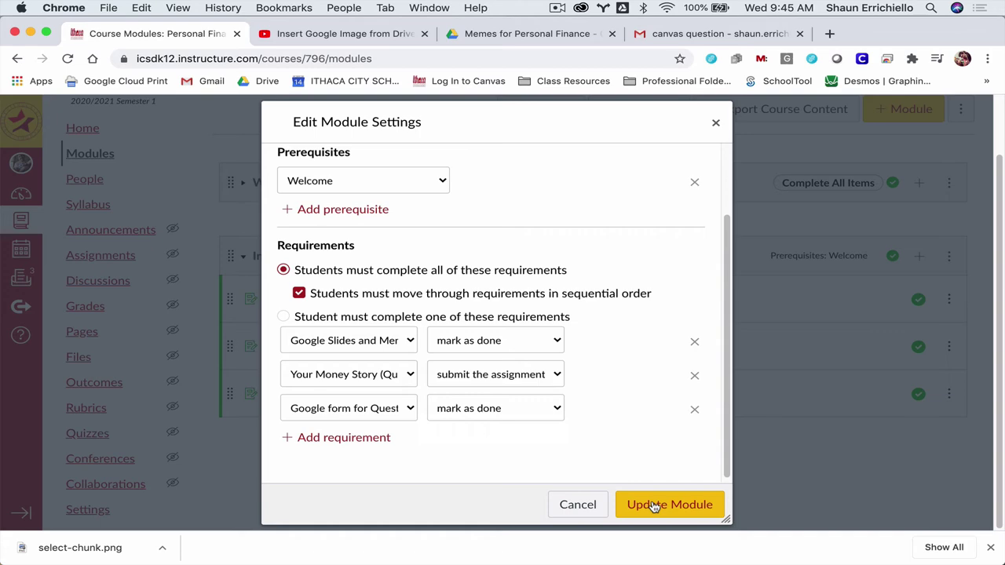
left_click(545, 403)
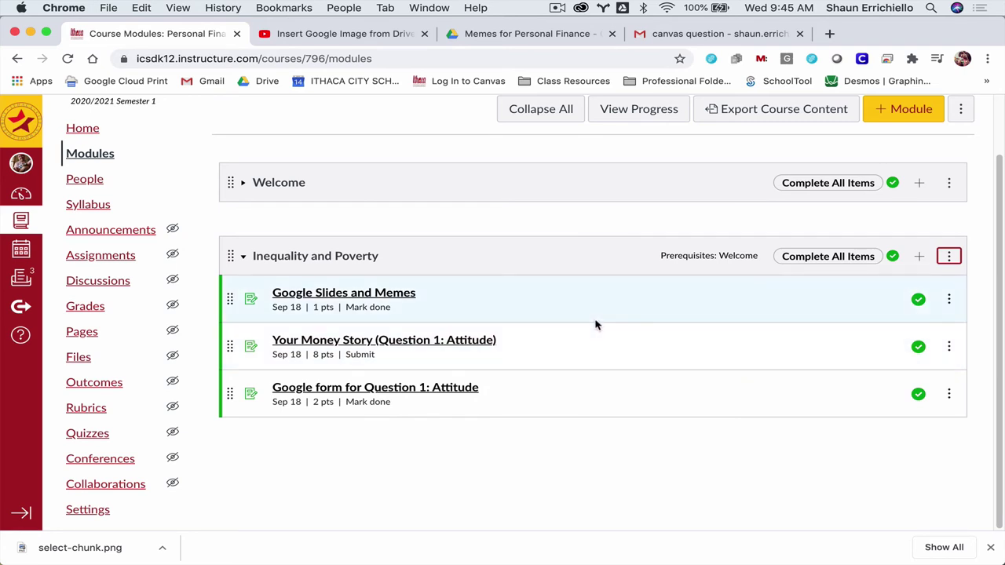
Go to the Personal Finance course Settings and switch to Student View.
left_click(243, 259)
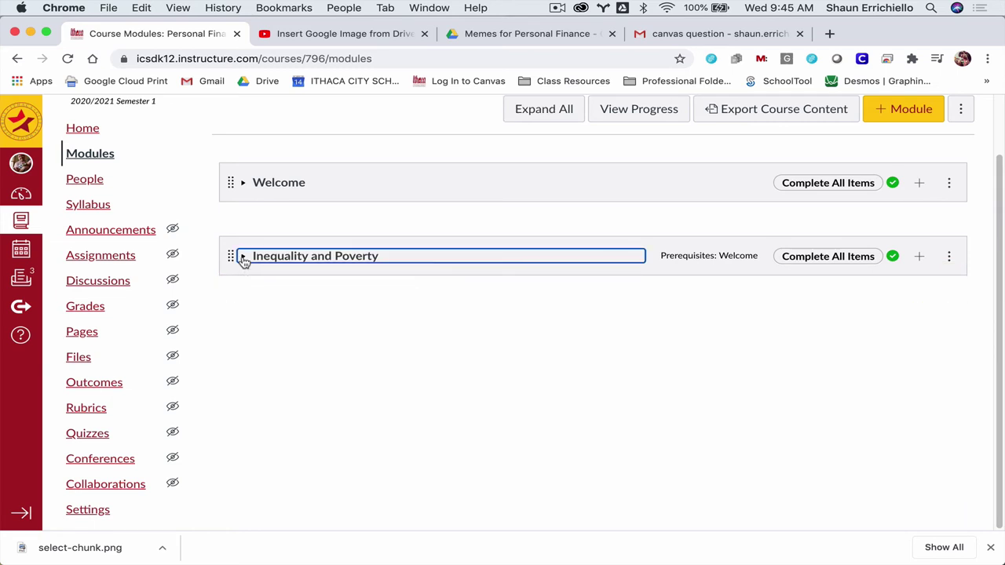
left_click(244, 260)
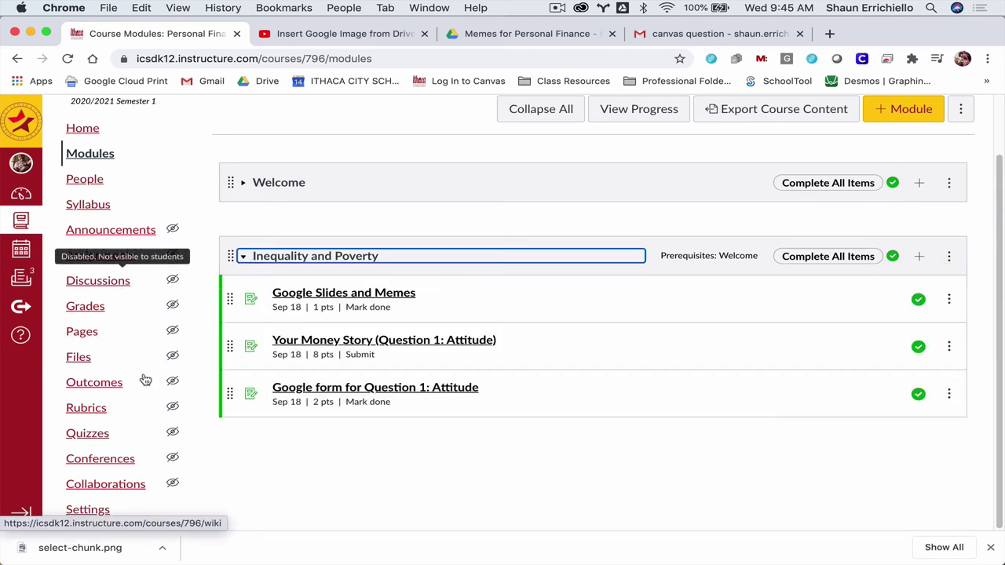
left_click(99, 512)
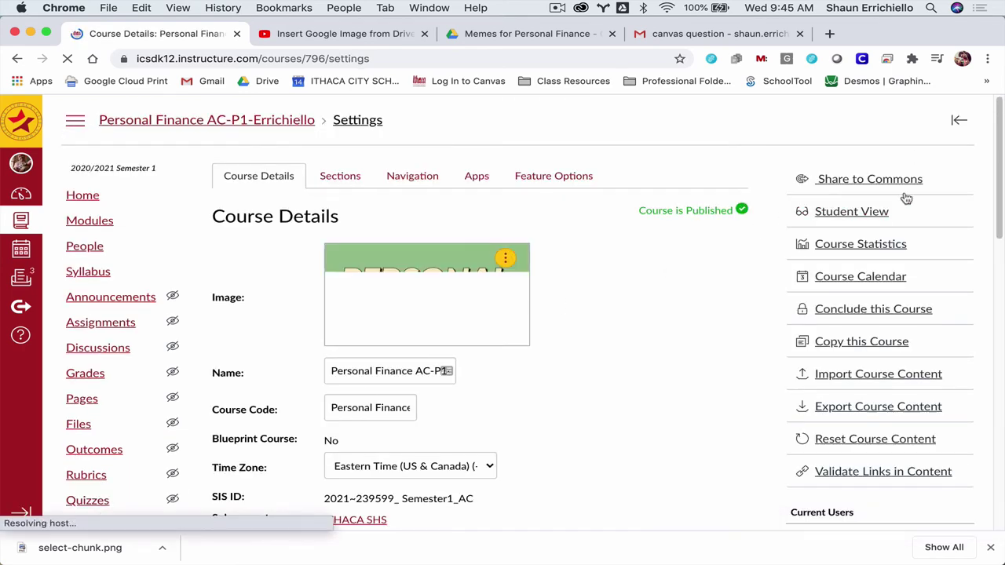
left_click(851, 212)
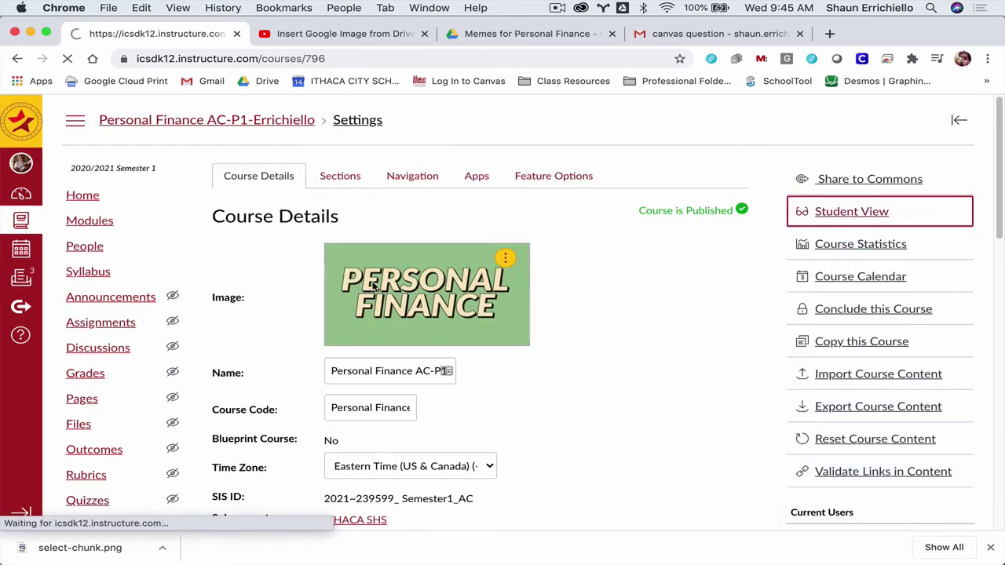
In Modules, confirm Inequality and Poverty is locked behind Welcome, then open the Welcome Presentation.
left_click(103, 224)
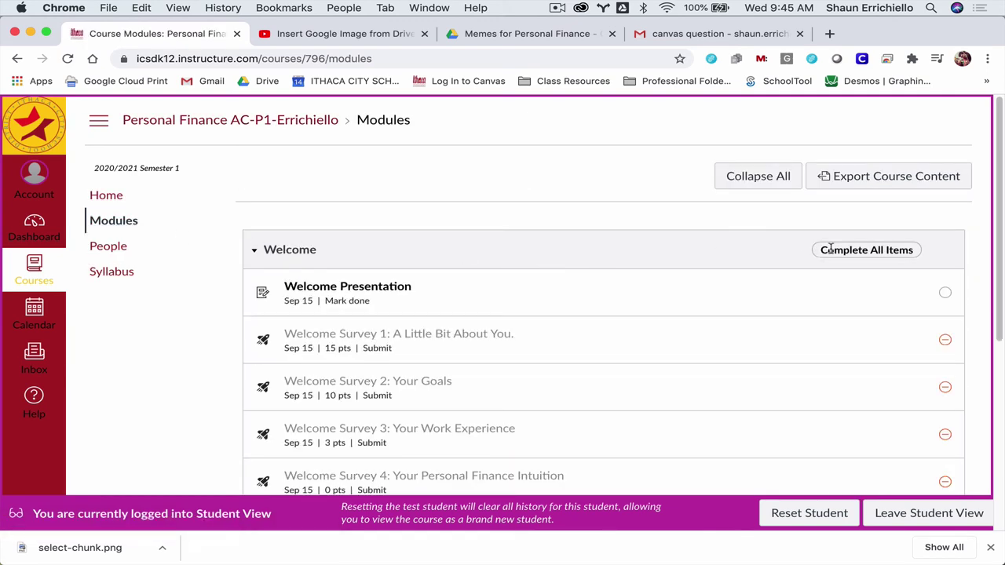
scroll(395, 307, "down", 3)
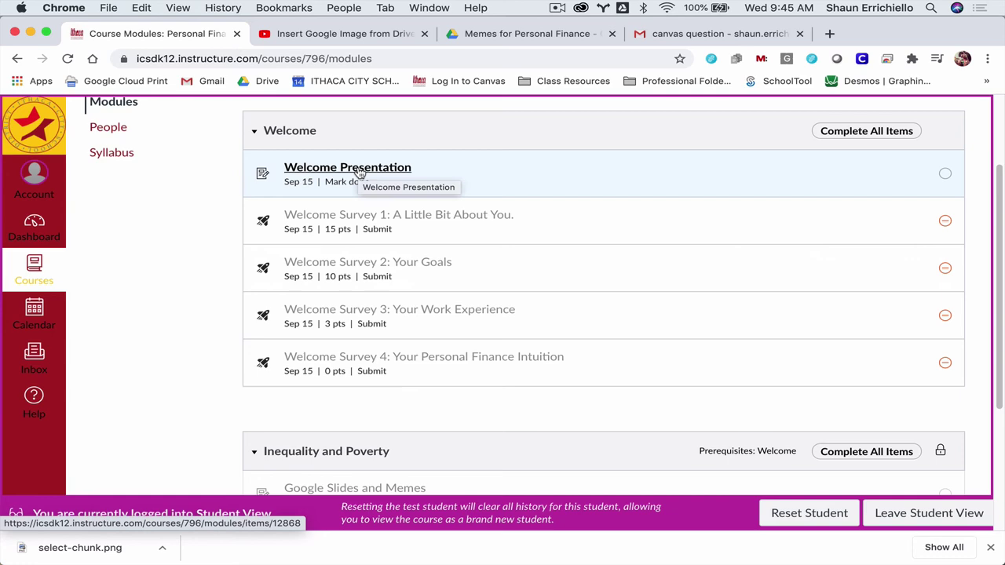
scroll(366, 260, "down", 4)
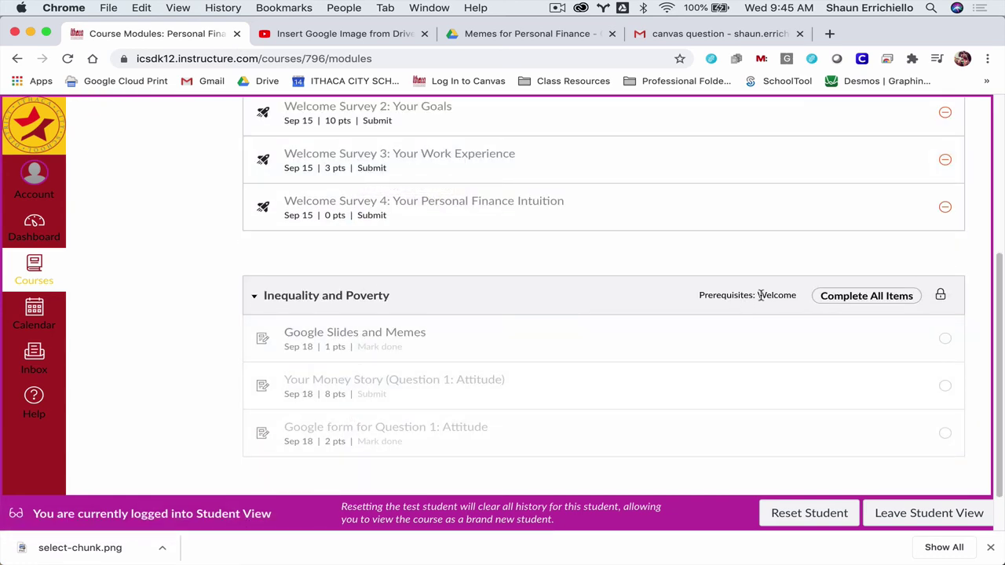
scroll(778, 298, "up", 5)
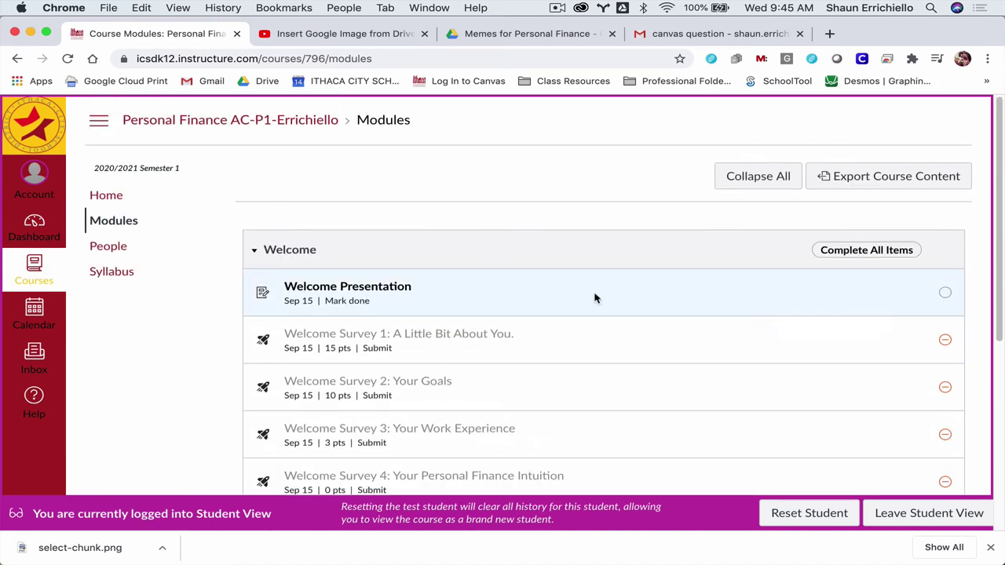
left_click(385, 292)
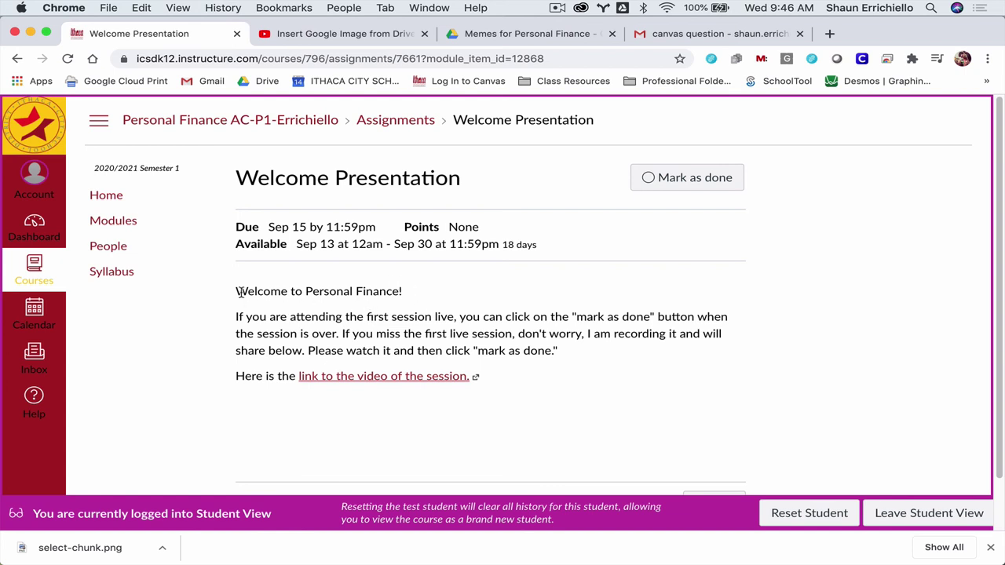
Mark the Welcome Presentation as done and return to Modules to see it completed.
left_click_drag(240, 291, 571, 352)
left_click(572, 355)
left_click(679, 179)
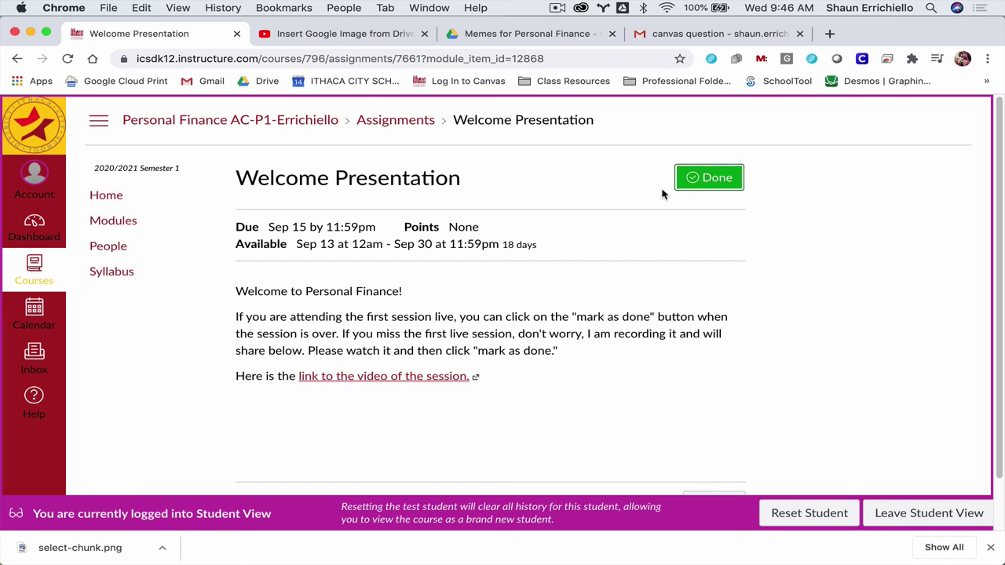
scroll(664, 193, "down", 1)
scroll(664, 193, "down", 1)
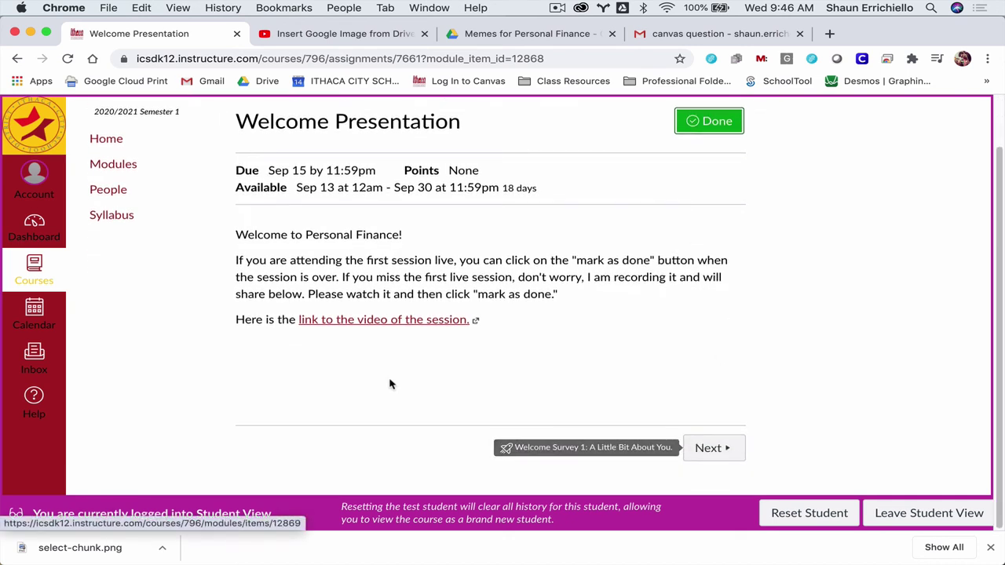
left_click(125, 166)
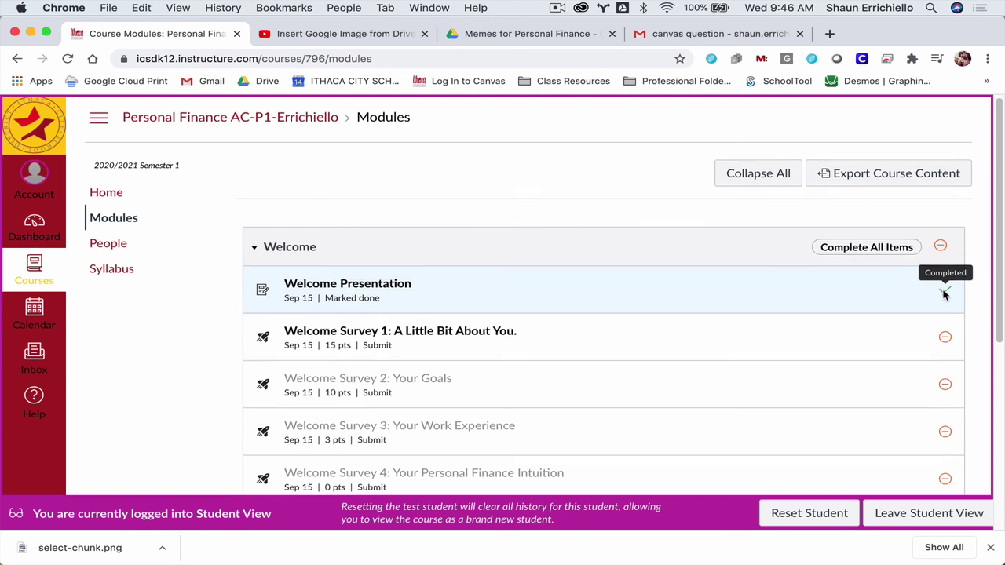
scroll(864, 302, "down", 1)
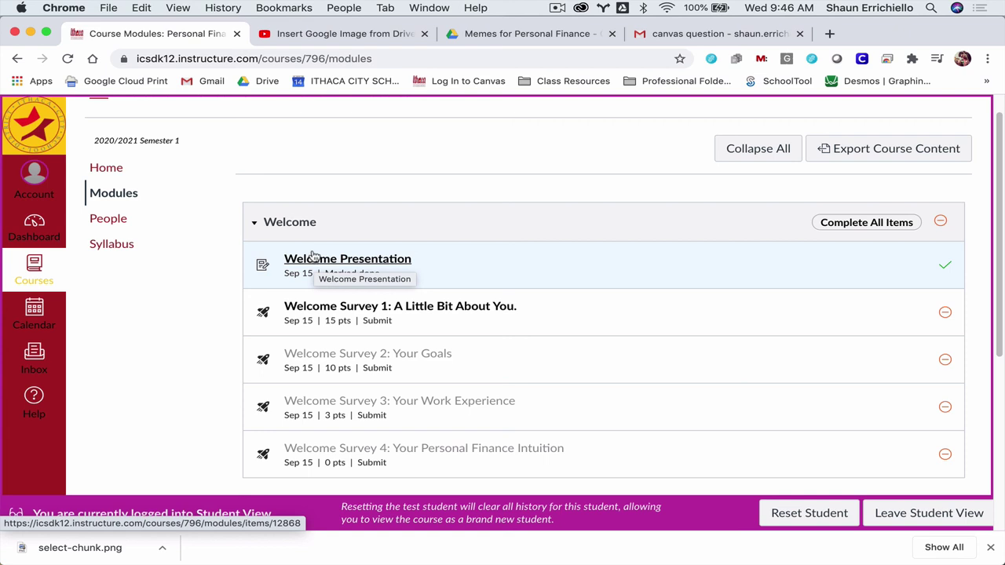
left_click(557, 8)
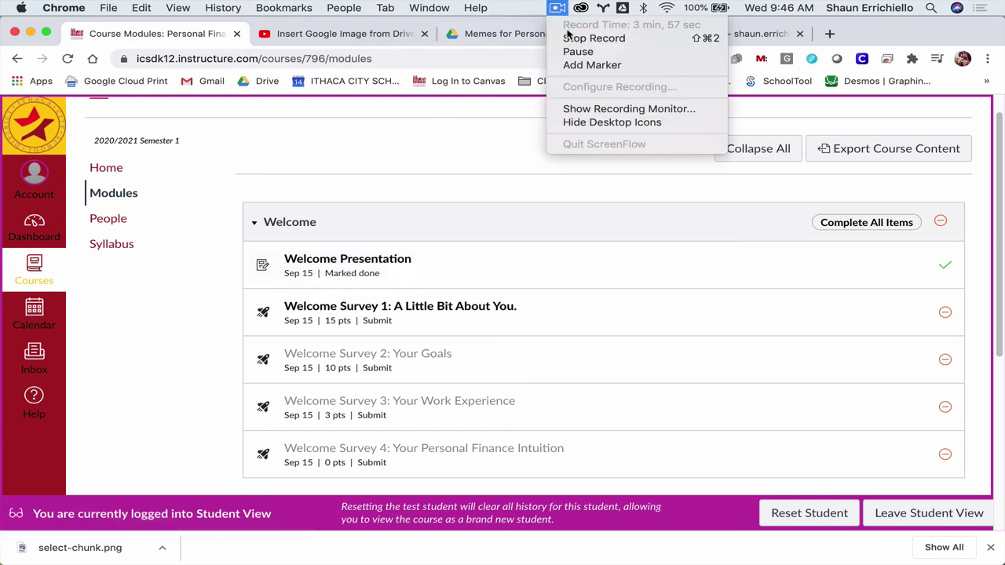